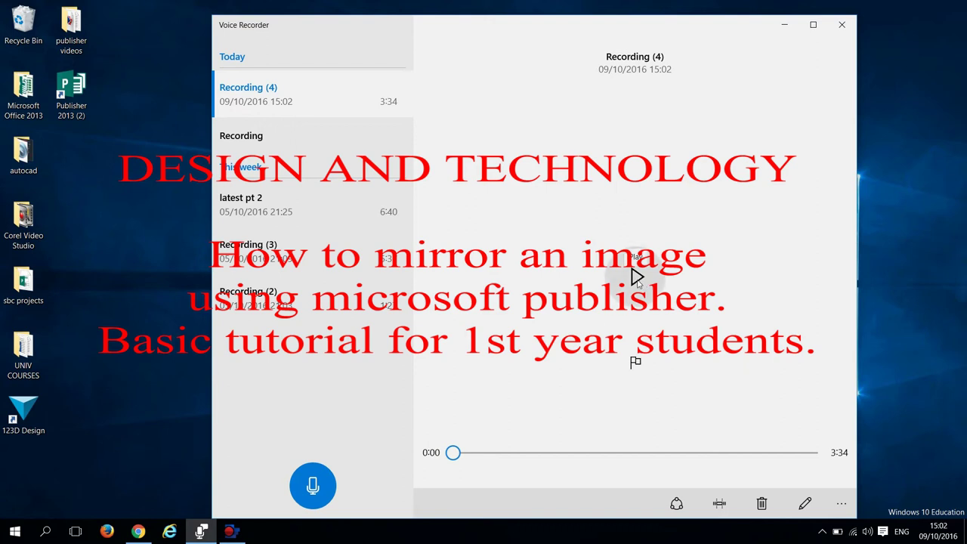
Play Recording (4) in Voice Recorder, then minimise the recorder to show the desktop.
{"action": "left_click", "coordinate": [637, 278]}
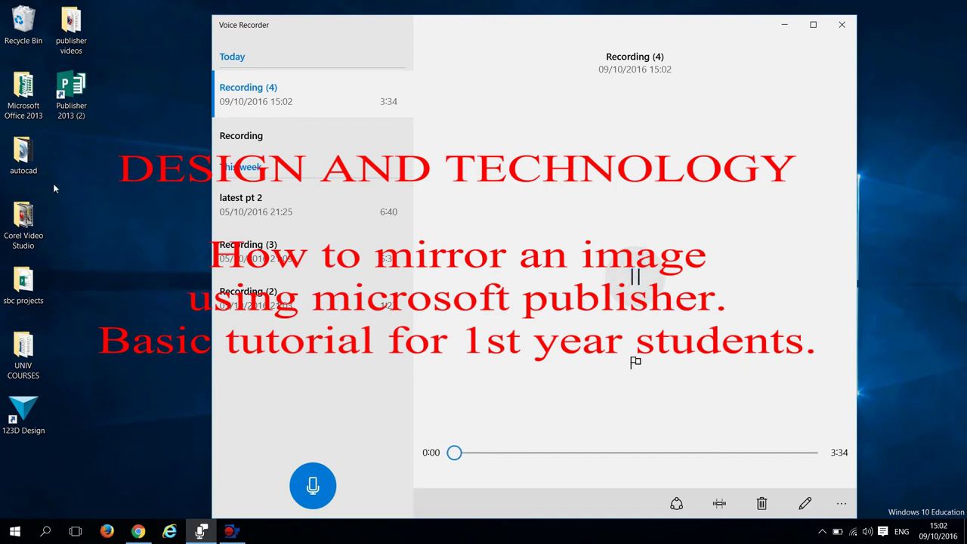
{"action": "left_click", "coordinate": [786, 24]}
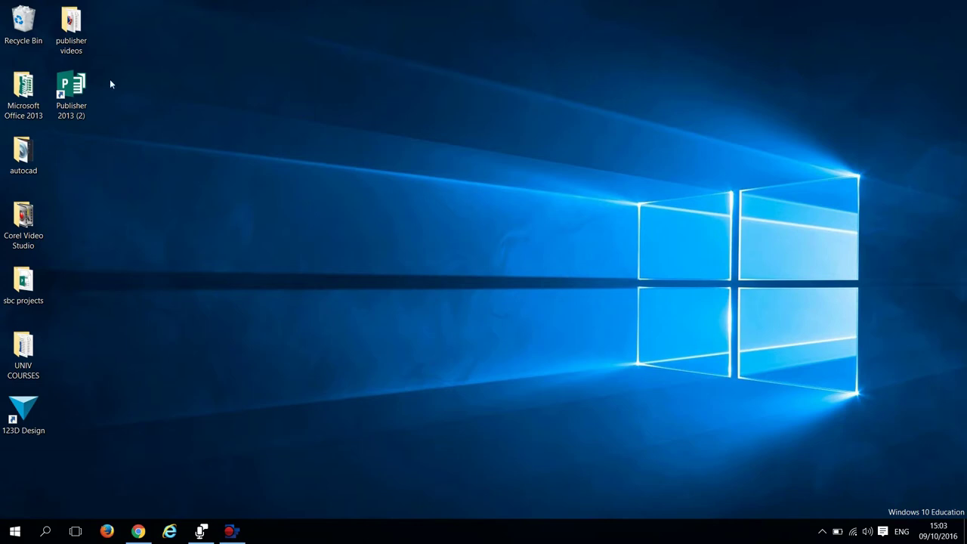
Launch Publisher 2013 from its desktop shortcut.
{"action": "left_click", "coordinate": [68, 92]}
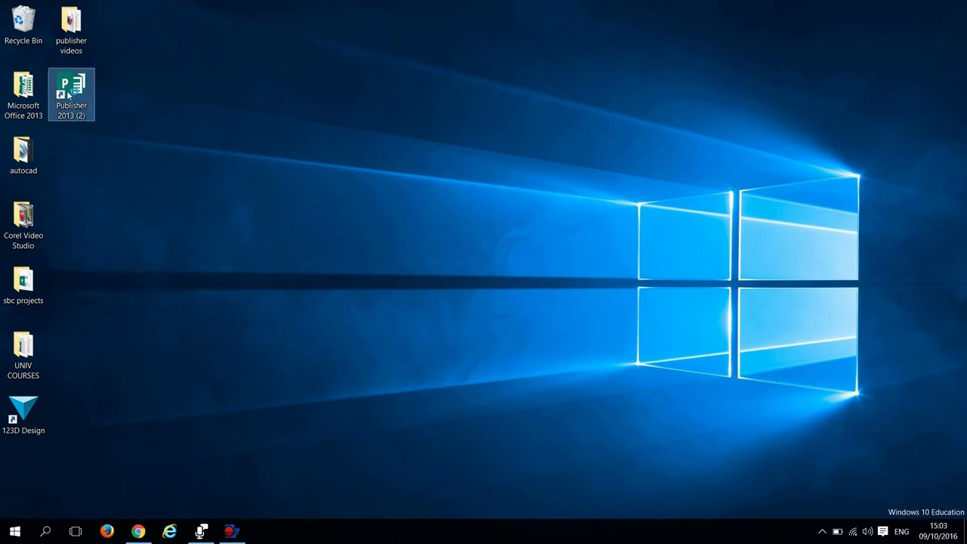
{"action": "double_click", "coordinate": [68, 92]}
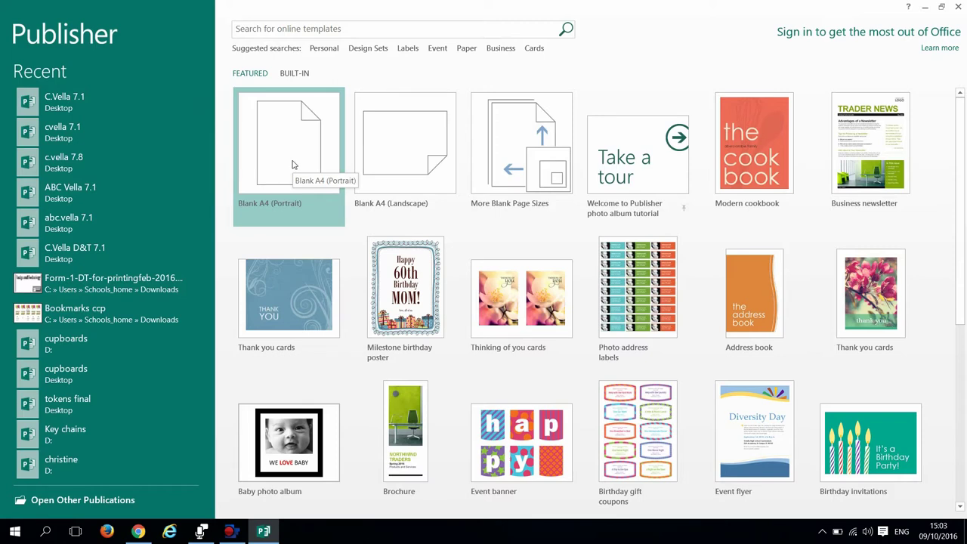
Create a new Blank A4 (Portrait) publication and bring up the Insert ribbon.
{"action": "left_click", "coordinate": [299, 167]}
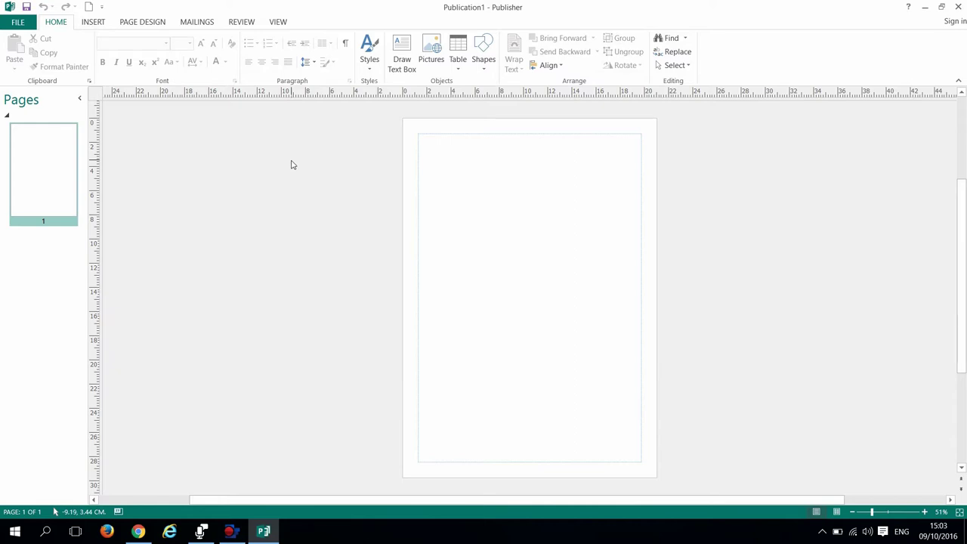
{"action": "left_click", "coordinate": [94, 23]}
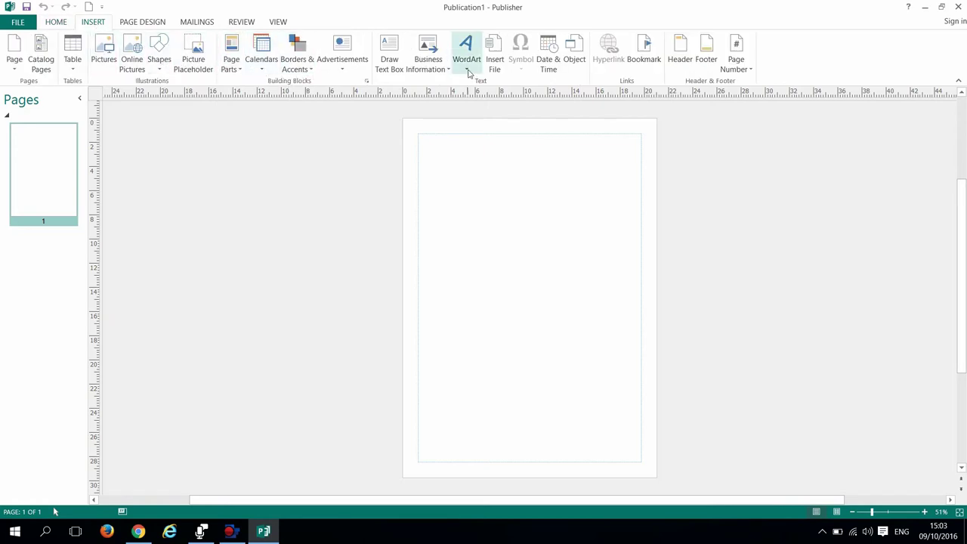
Insert plain-style WordArt reading 'Ambulance' in bold Arial Black 36 pt, placed mid-page.
{"action": "left_click", "coordinate": [466, 67]}
{"action": "left_click", "coordinate": [472, 107]}
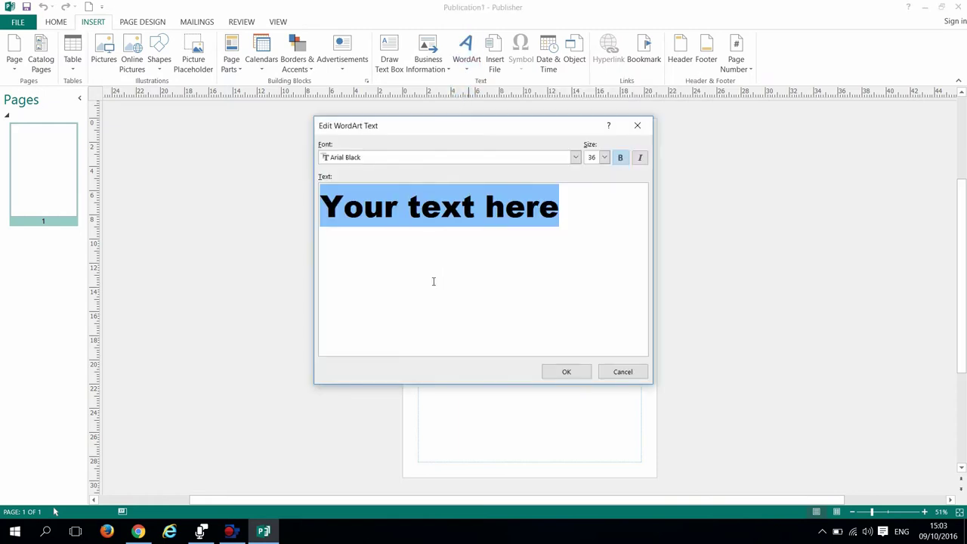
{"action": "key", "text": "BackSpace"}
{"action": "type", "text": "A"}
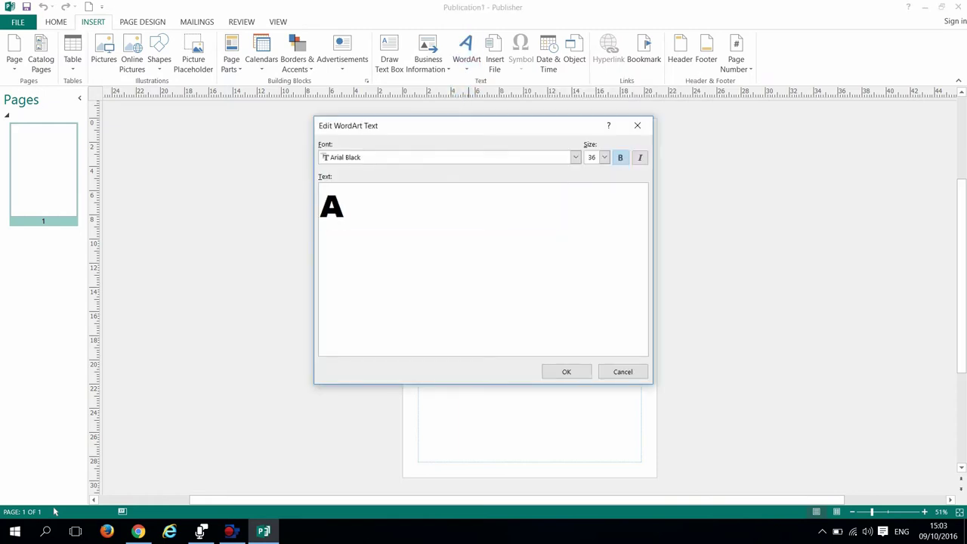
{"action": "type", "text": "mbi"}
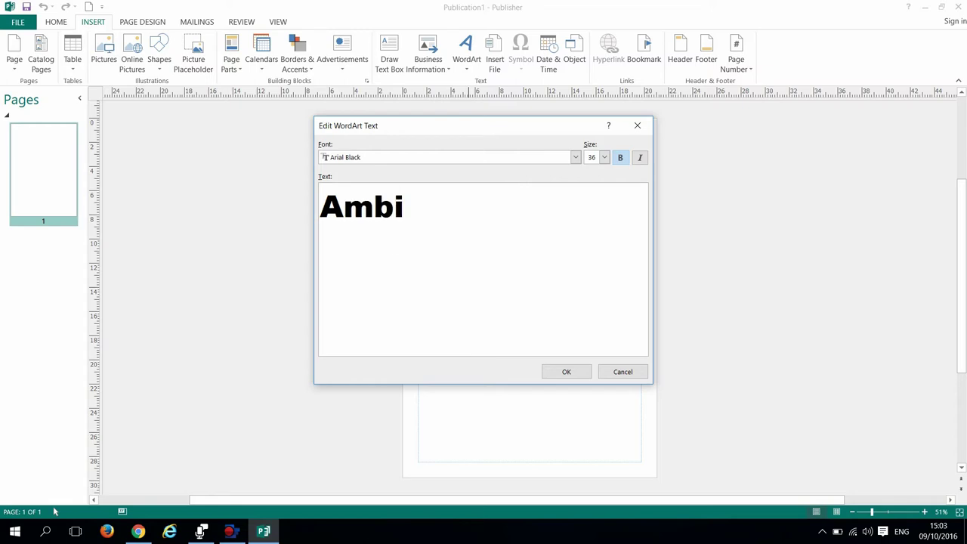
{"action": "key", "text": "BackSpace"}
{"action": "type", "text": "ulan"}
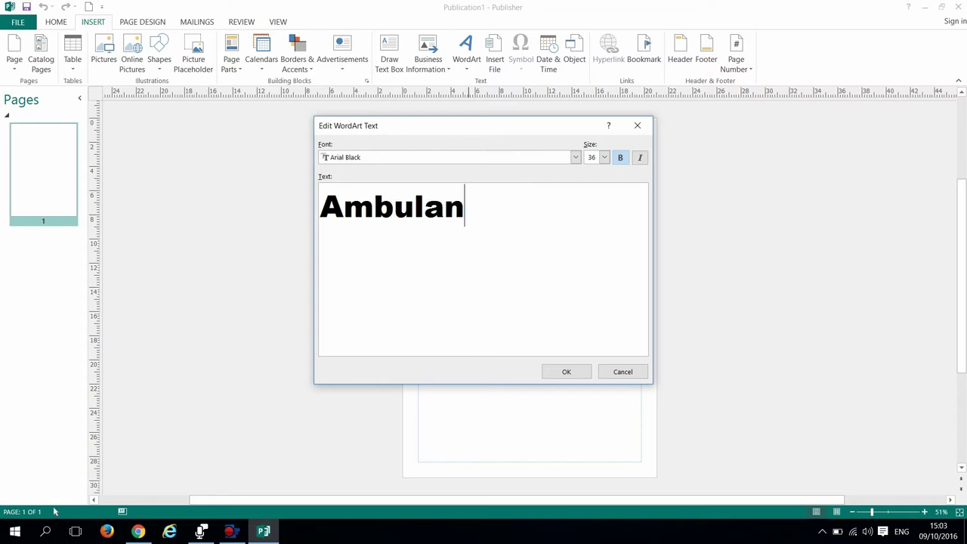
{"action": "type", "text": "ce"}
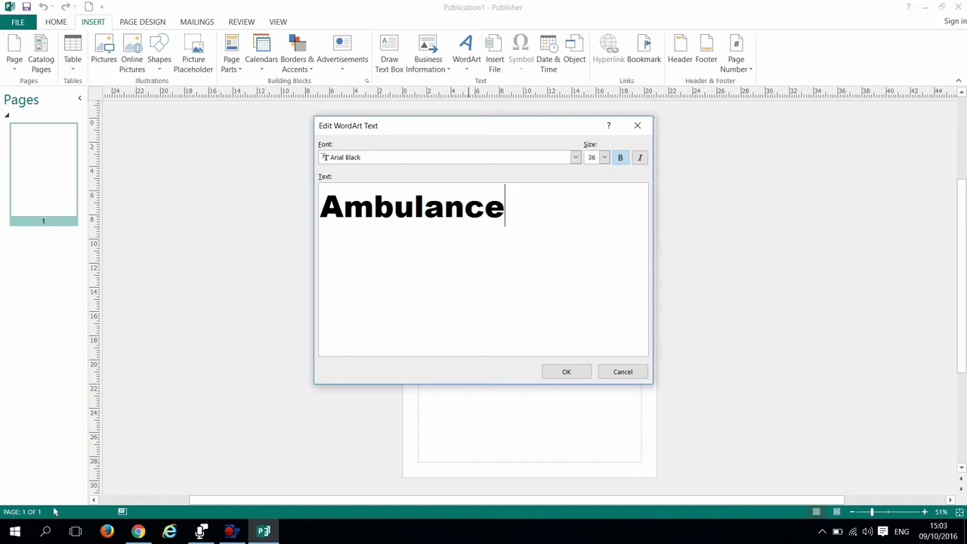
{"action": "left_click", "coordinate": [576, 157]}
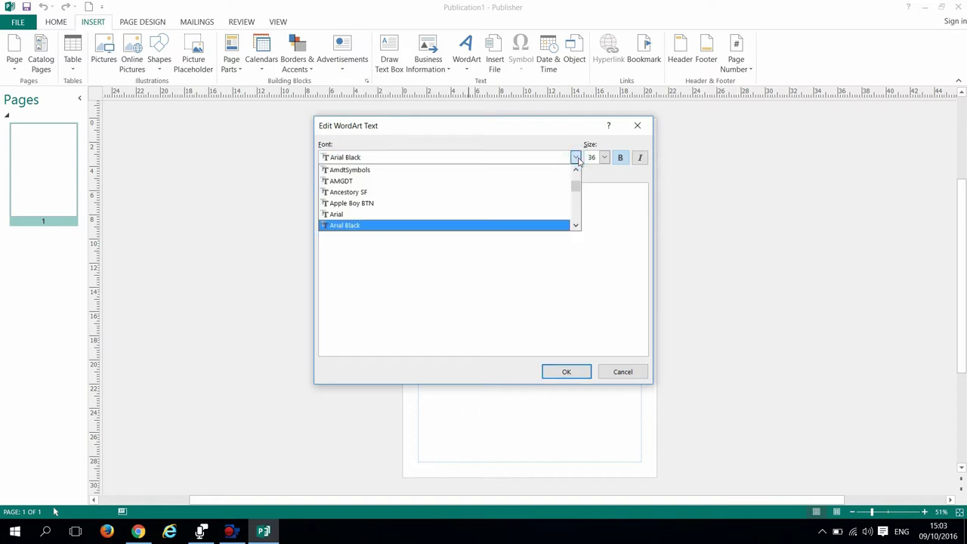
{"action": "left_click", "coordinate": [576, 157]}
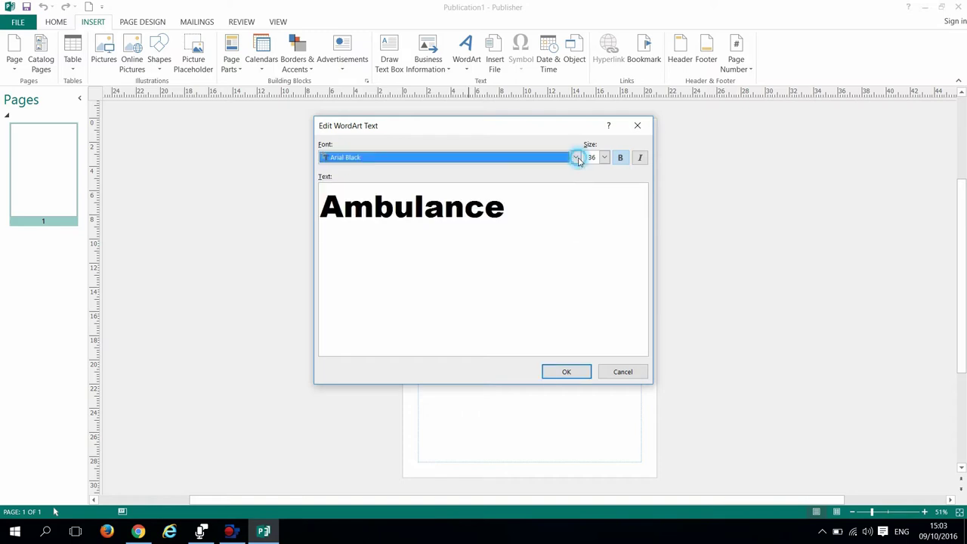
{"action": "left_click", "coordinate": [620, 158]}
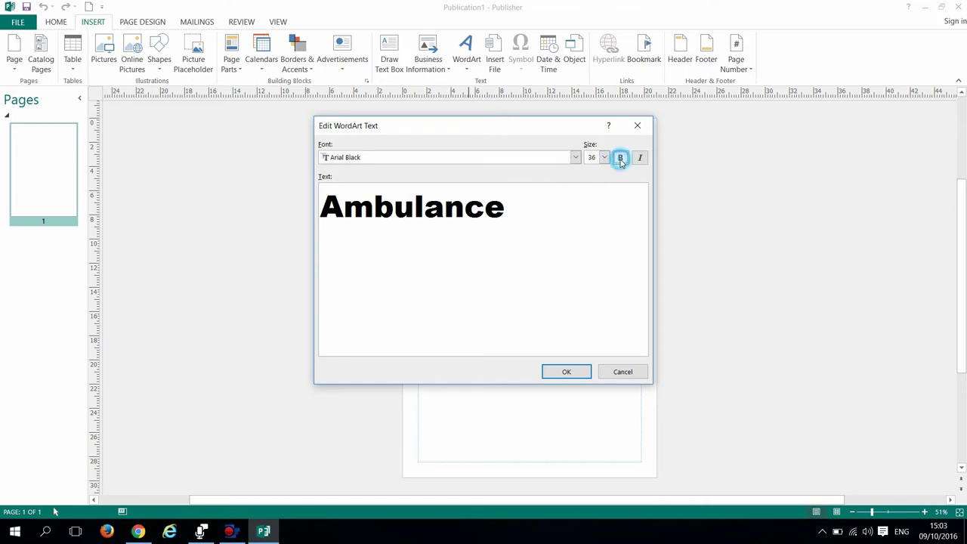
{"action": "left_click", "coordinate": [566, 372]}
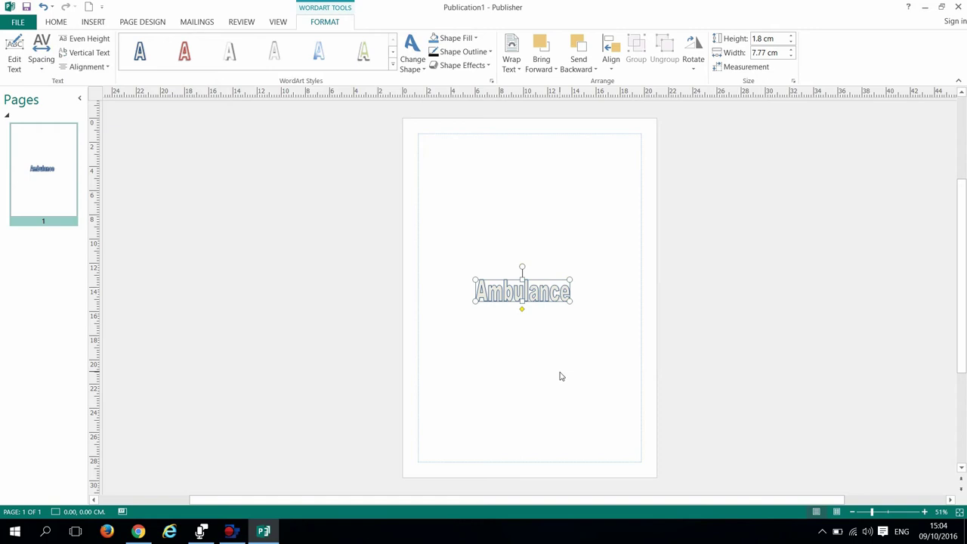
Zoom in to about 251% so the Ambulance WordArt fills the workspace.
{"action": "scroll", "coordinate": [560, 376], "scroll_direction": "up", "scroll_amount": 8}
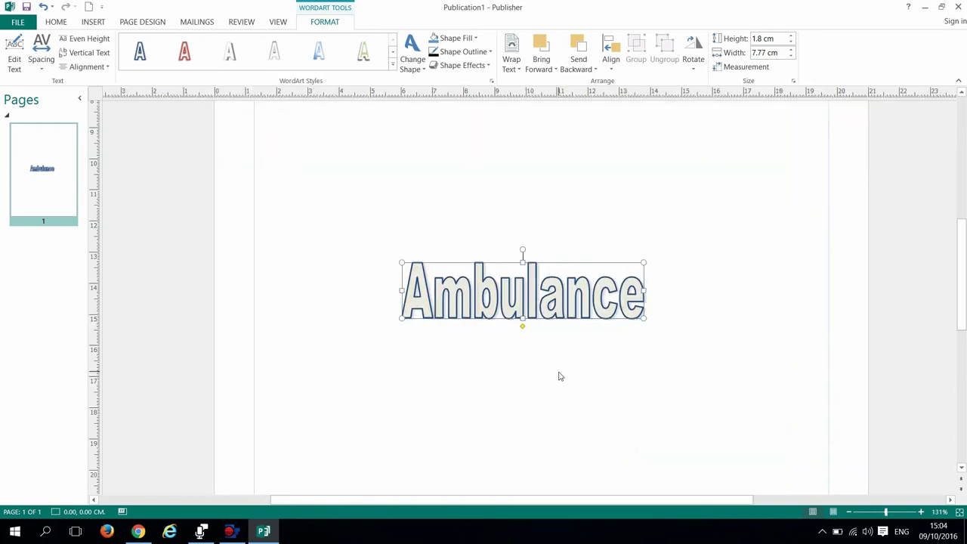
{"action": "scroll", "coordinate": [560, 377], "scroll_direction": "up", "scroll_amount": 2}
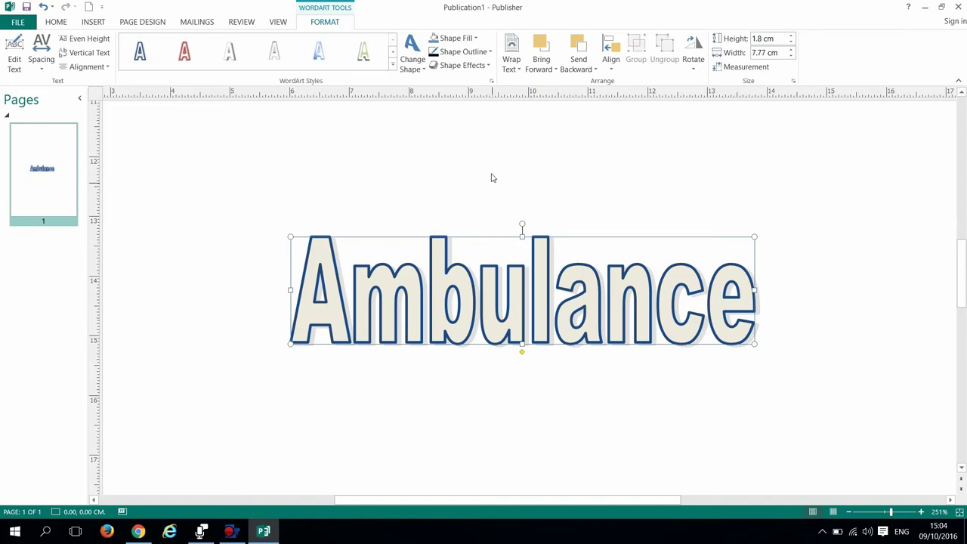
Fill the WordArt letters with Red and set its shadow to No Shadow.
{"action": "left_click", "coordinate": [477, 39]}
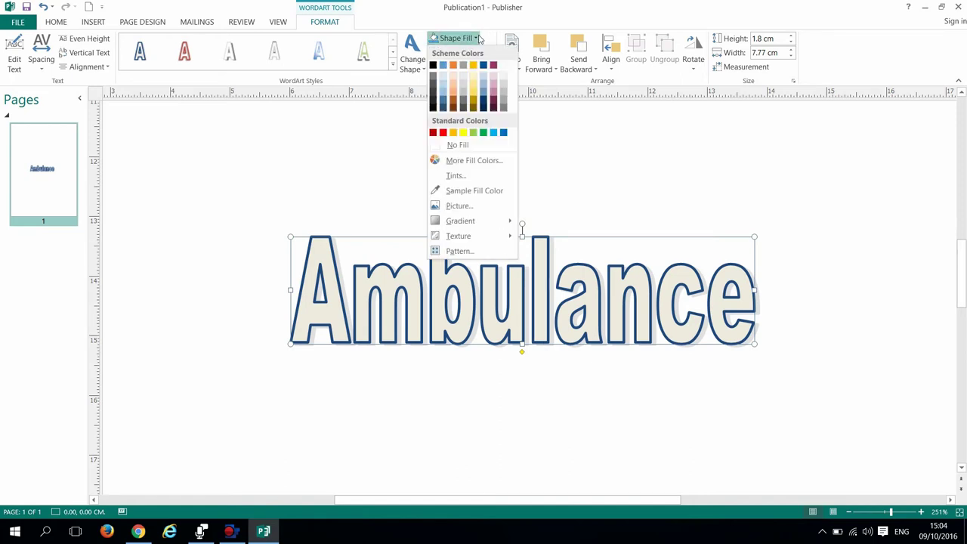
{"action": "left_click", "coordinate": [440, 133]}
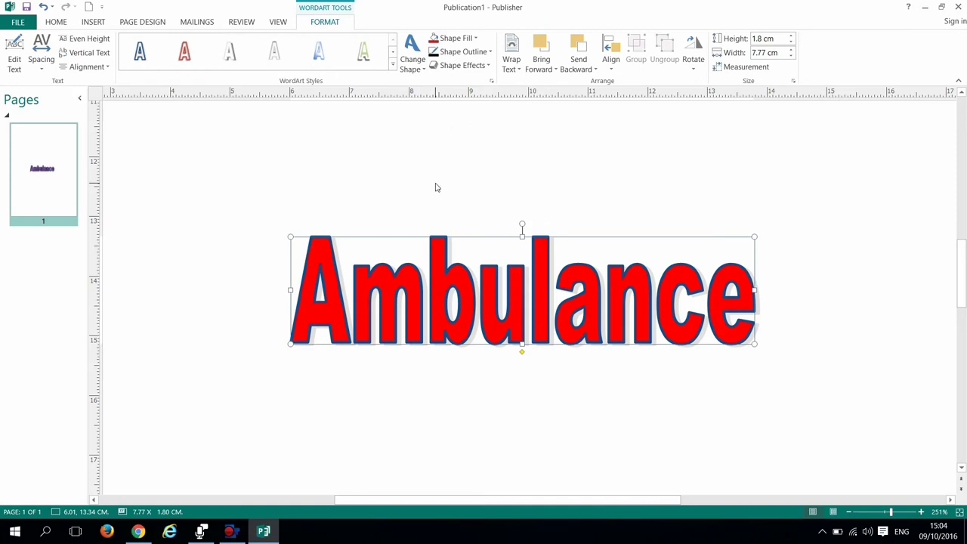
{"action": "left_click", "coordinate": [482, 67]}
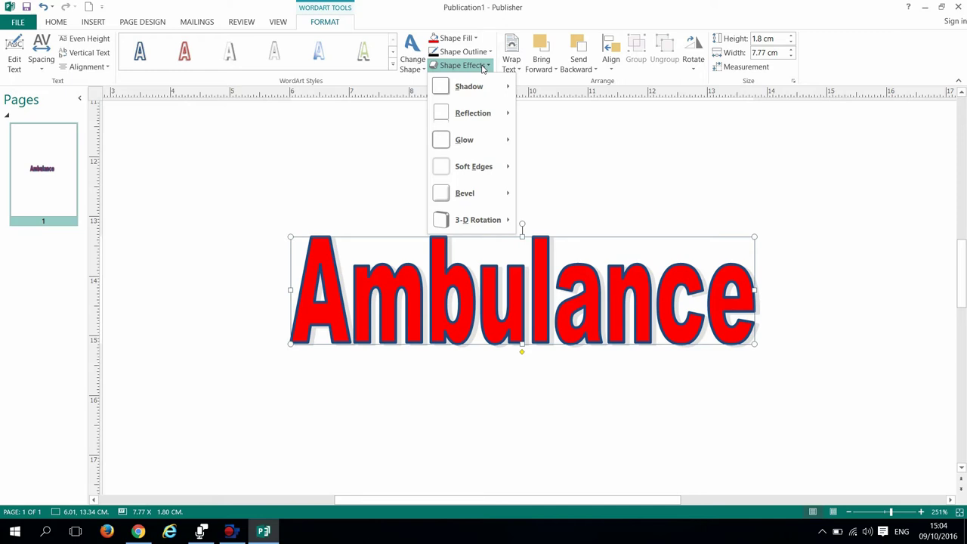
{"action": "mouse_move", "coordinate": [465, 91]}
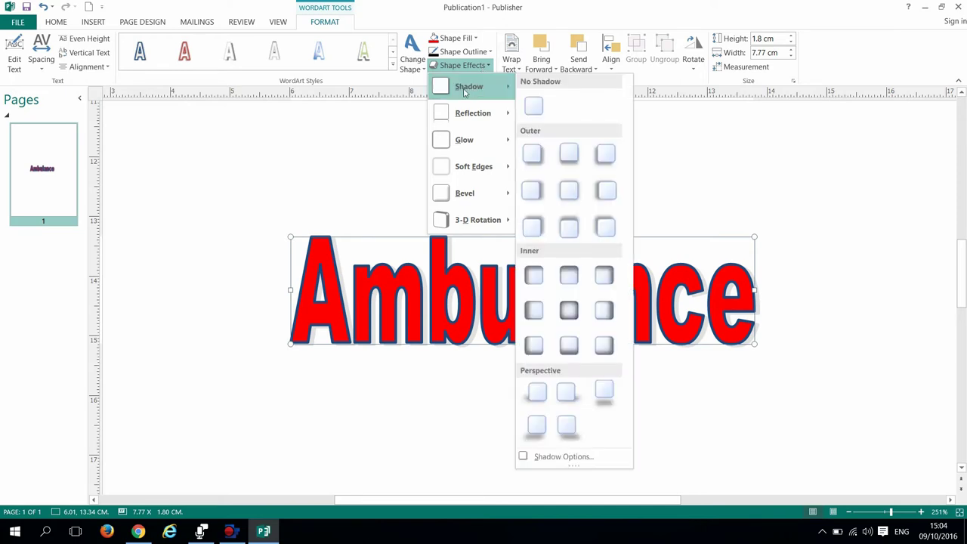
{"action": "left_click", "coordinate": [534, 106]}
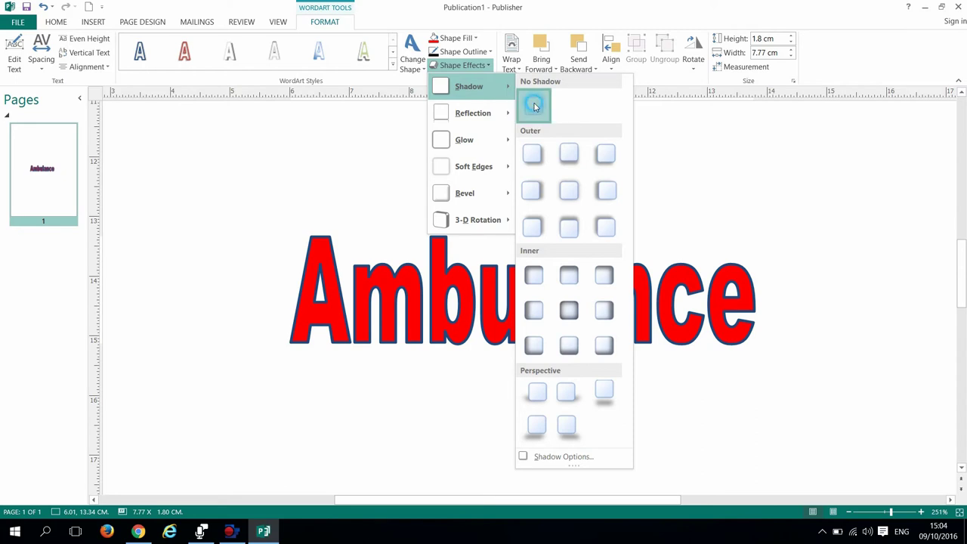
{"action": "left_click", "coordinate": [499, 154]}
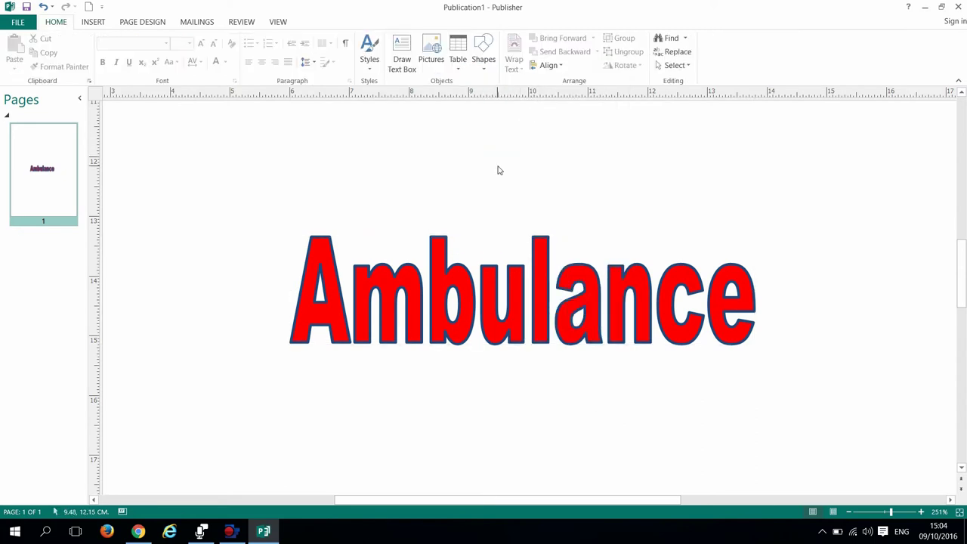
Flip the Ambulance WordArt horizontally, then zoom out to about 91%.
{"action": "left_click", "coordinate": [443, 250]}
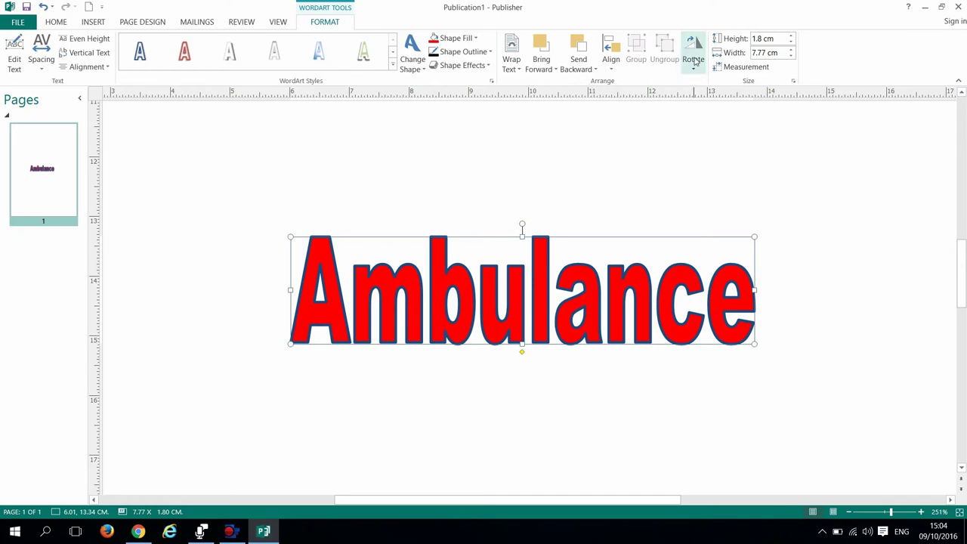
{"action": "left_click", "coordinate": [694, 62]}
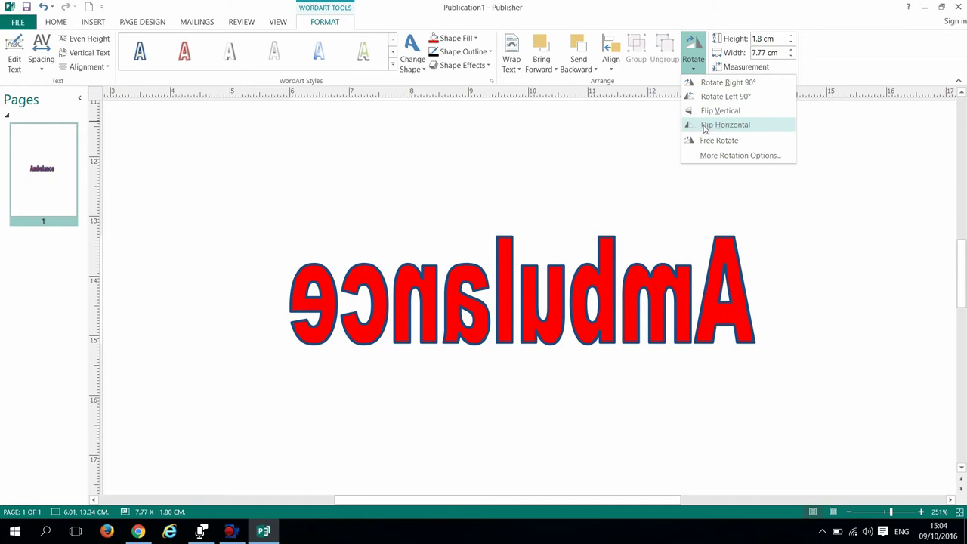
{"action": "left_click", "coordinate": [704, 129]}
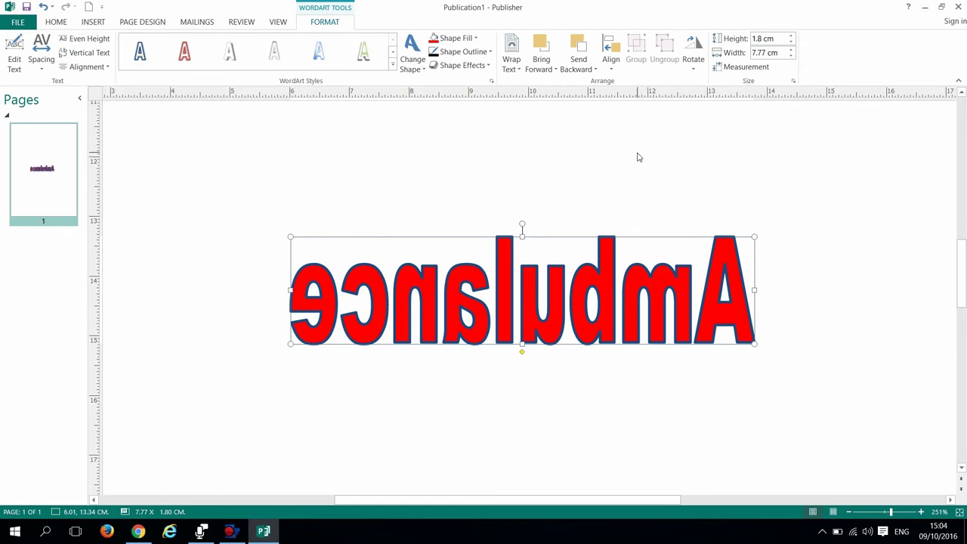
{"action": "scroll", "coordinate": [637, 157], "scroll_direction": "down", "scroll_amount": 5}
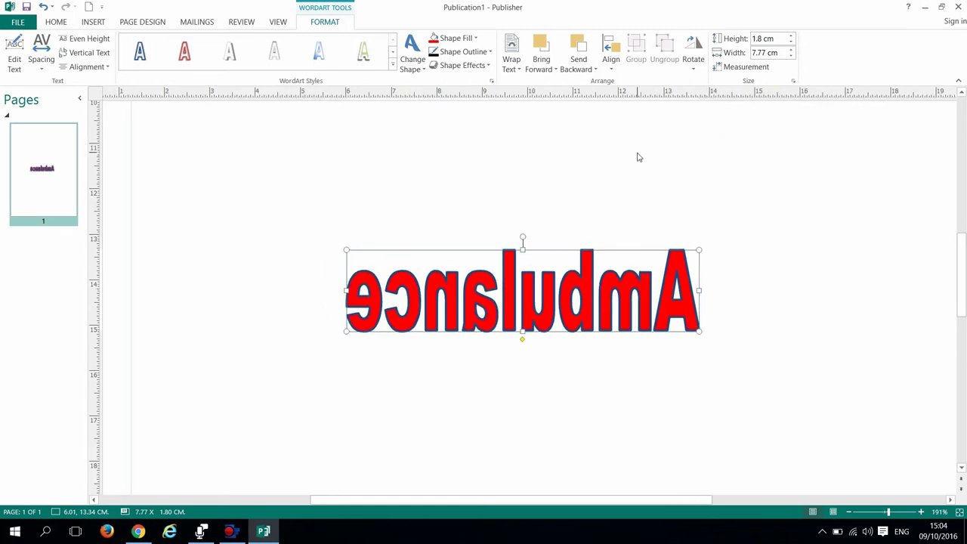
{"action": "scroll", "coordinate": [637, 157], "scroll_direction": "down", "scroll_amount": 1}
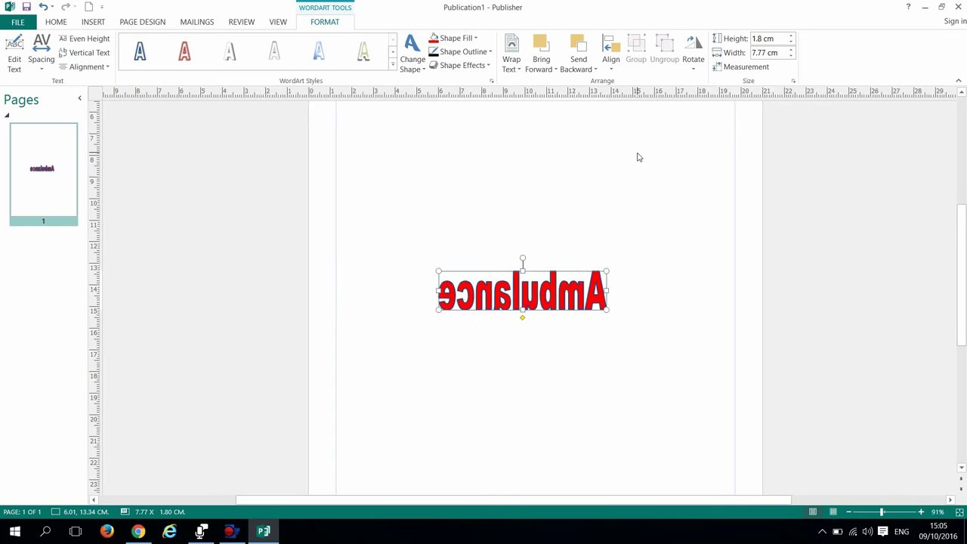
{"action": "left_click", "coordinate": [598, 160]}
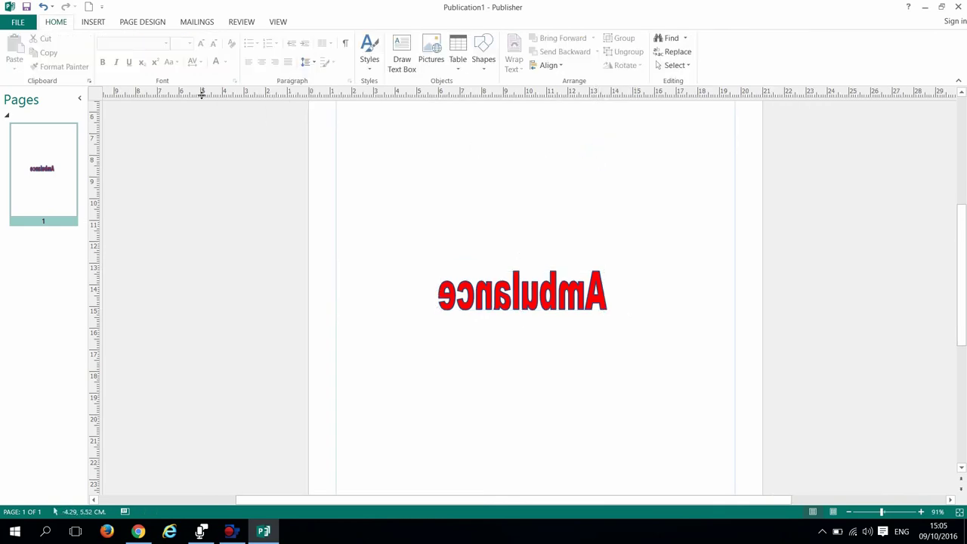
Draw a rectangle above the WordArt and give it No Fill.
{"action": "left_click", "coordinate": [90, 21]}
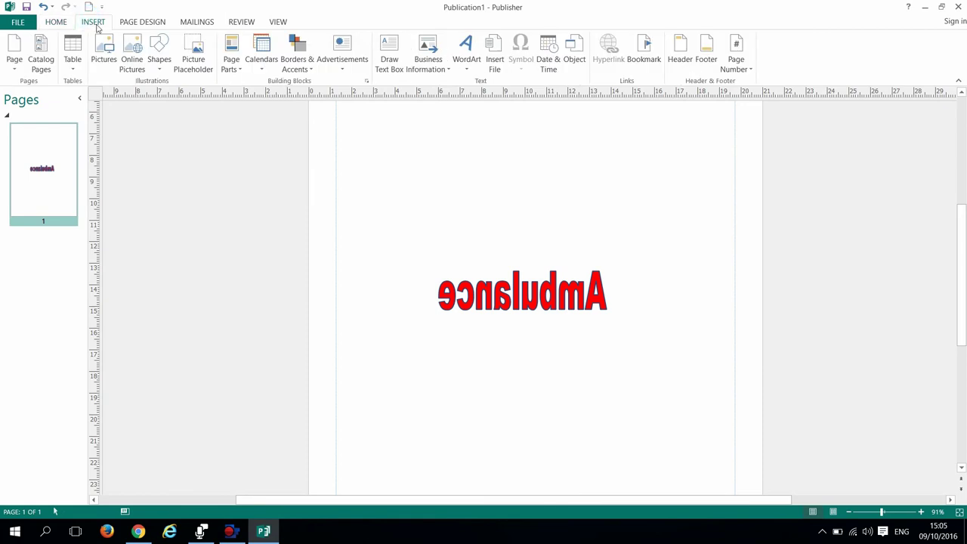
{"action": "left_click", "coordinate": [160, 66]}
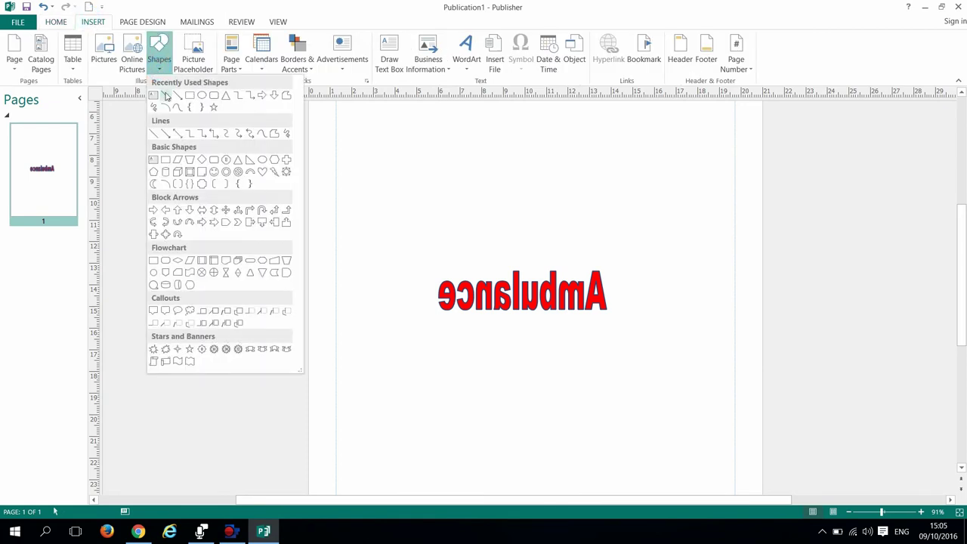
{"action": "left_click", "coordinate": [189, 95]}
{"action": "left_click_drag", "start_coordinate": [414, 164], "coordinate": [449, 198]}
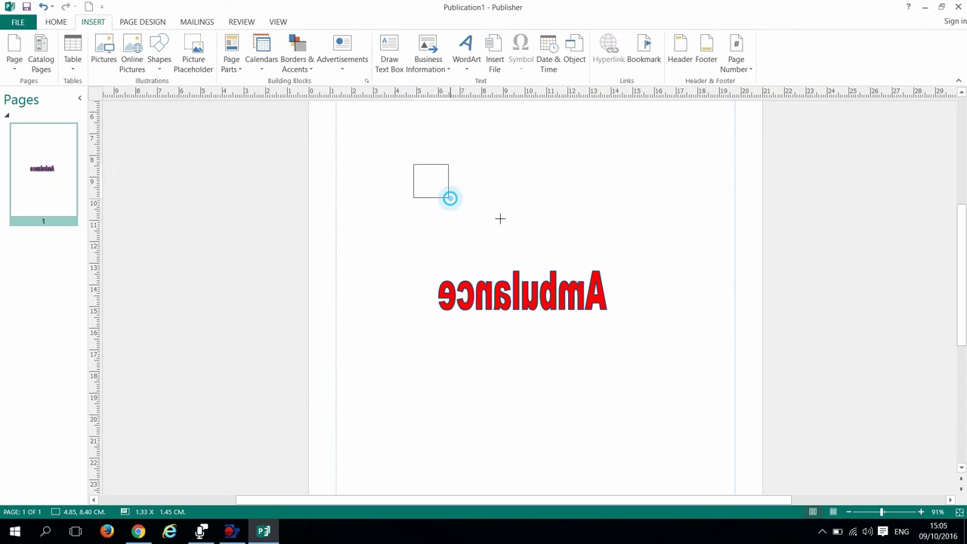
{"action": "left_click_drag", "start_coordinate": [500, 218], "coordinate": [611, 238]}
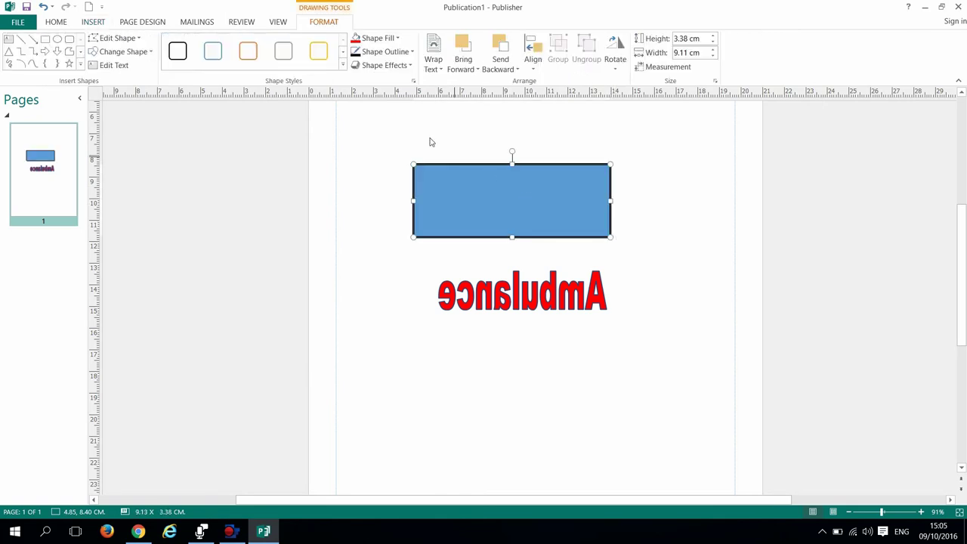
{"action": "left_click", "coordinate": [371, 38]}
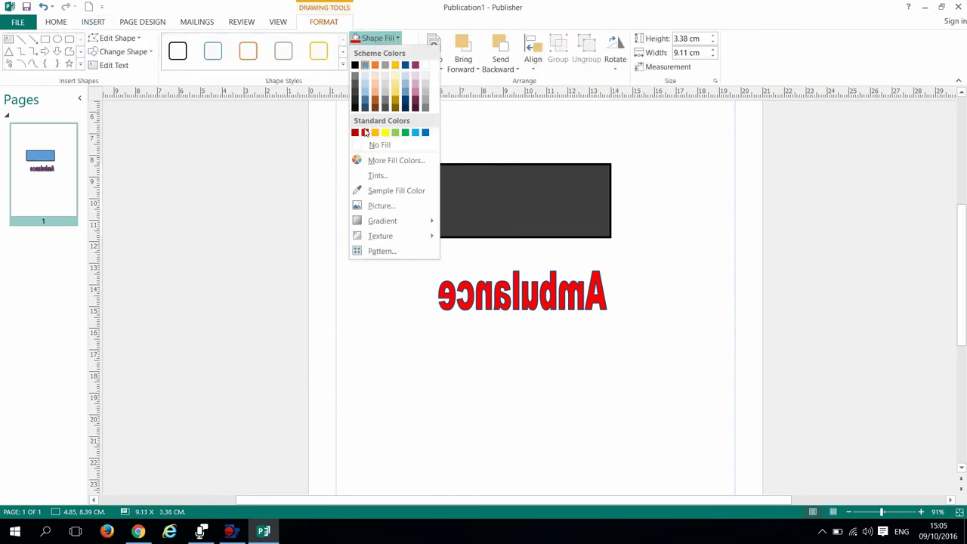
{"action": "left_click", "coordinate": [360, 144]}
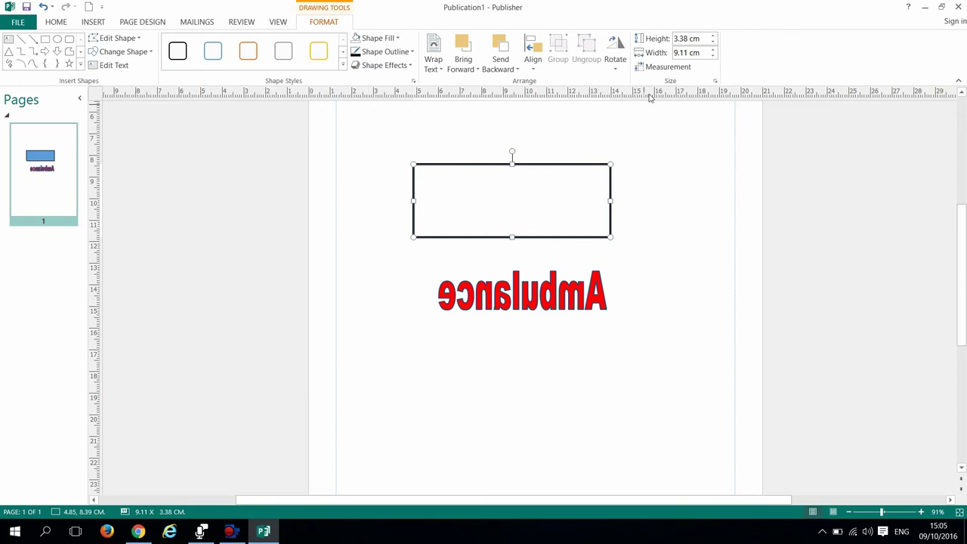
Size the rectangle to 5 cm high and 15 cm wide.
{"action": "left_click", "coordinate": [691, 43]}
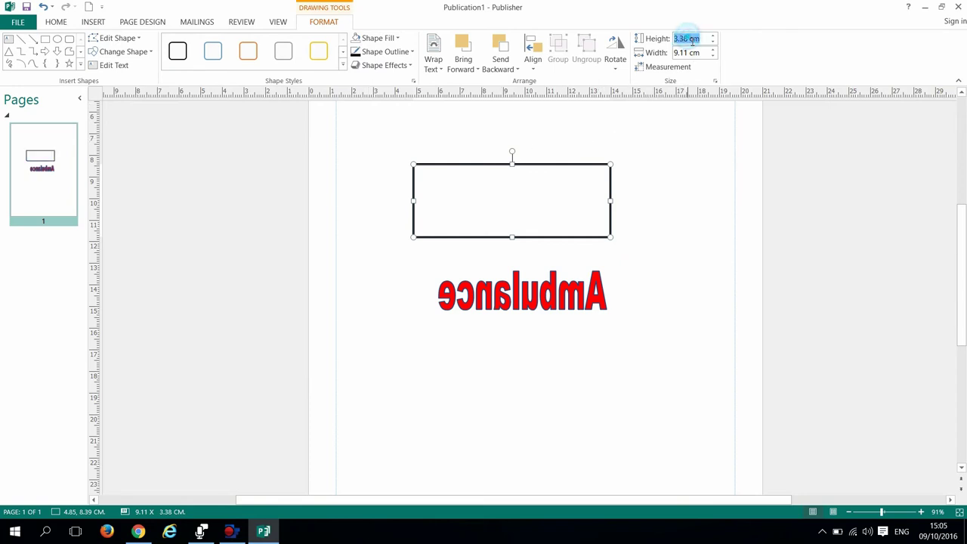
{"action": "left_click_drag", "start_coordinate": [690, 43], "coordinate": [678, 43]}
{"action": "key", "text": "BackSpace"}
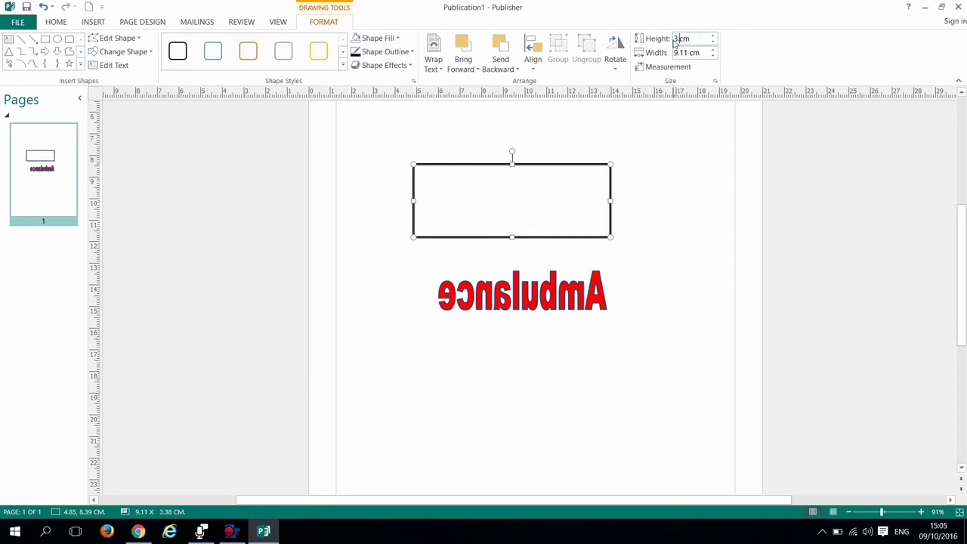
{"action": "key", "text": "BackSpace"}
{"action": "type", "text": "5"}
{"action": "double_click", "coordinate": [686, 54]}
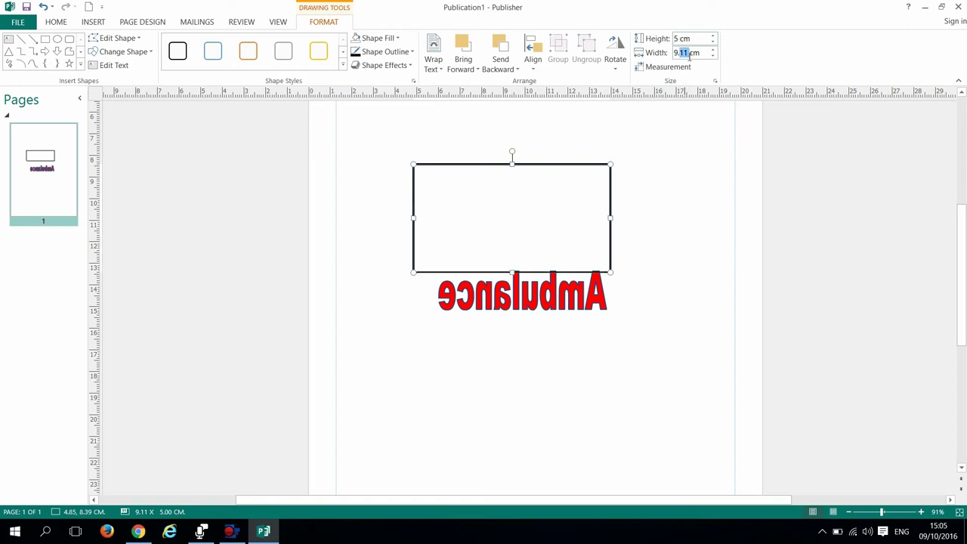
{"action": "key", "text": "BackSpace"}
{"action": "type", "text": "15"}
{"action": "key", "text": "Return"}
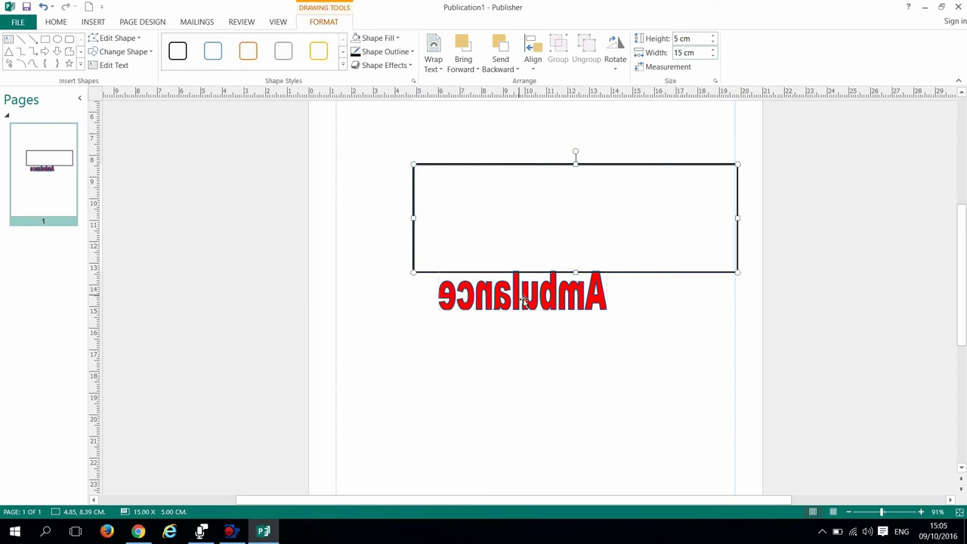
Move the WordArt into the rectangle and stretch it to fill the 15 × 5 cm box.
{"action": "left_click_drag", "start_coordinate": [522, 300], "coordinate": [509, 215]}
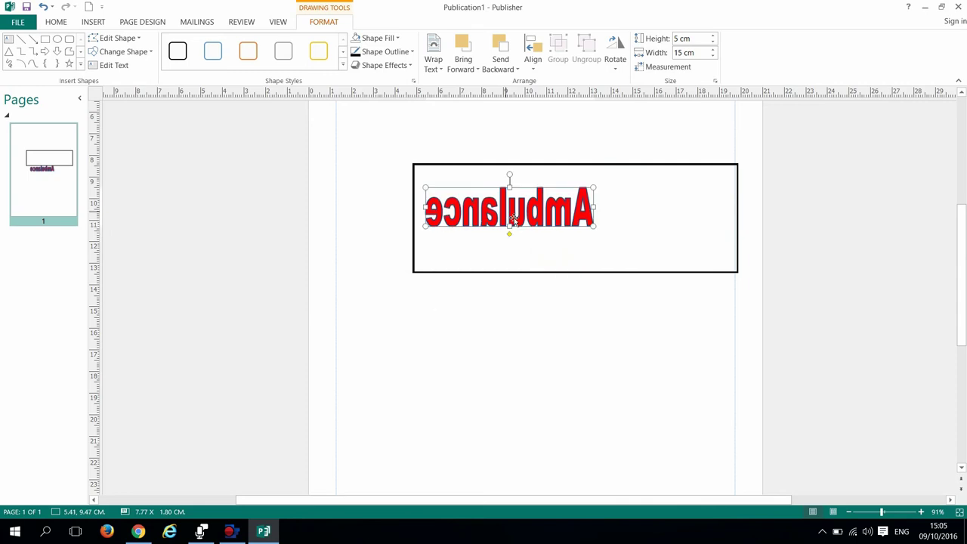
{"action": "left_click_drag", "start_coordinate": [599, 230], "coordinate": [738, 273]}
{"action": "mouse_move", "coordinate": [604, 245]}
{"action": "left_mouse_down"}
{"action": "mouse_move", "coordinate": [594, 241]}
{"action": "mouse_move", "coordinate": [601, 230]}
{"action": "mouse_move", "coordinate": [602, 258]}
{"action": "left_mouse_up"}
{"action": "left_click", "coordinate": [554, 351]}
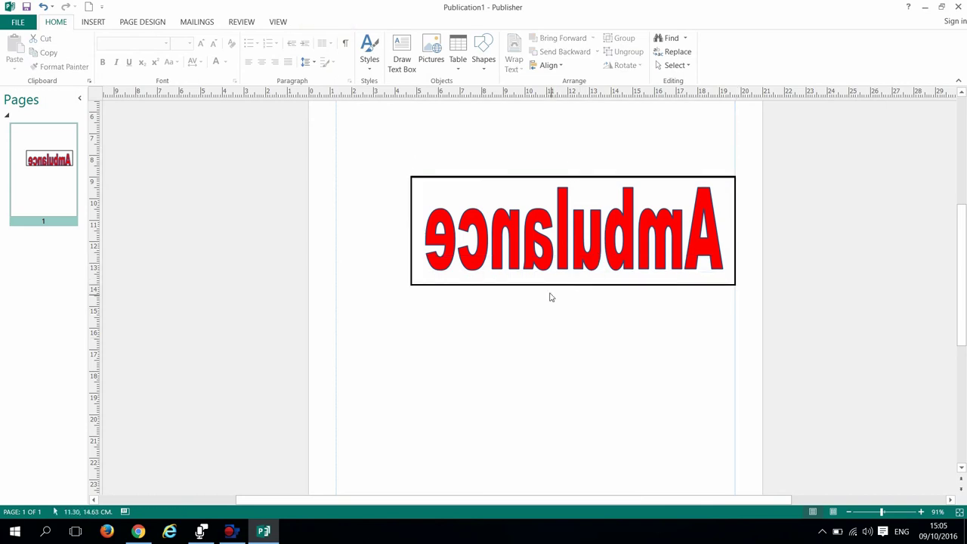
Shift the enlarged 15 × 5 cm object to the left and deselect to check it.
{"action": "left_click", "coordinate": [554, 292]}
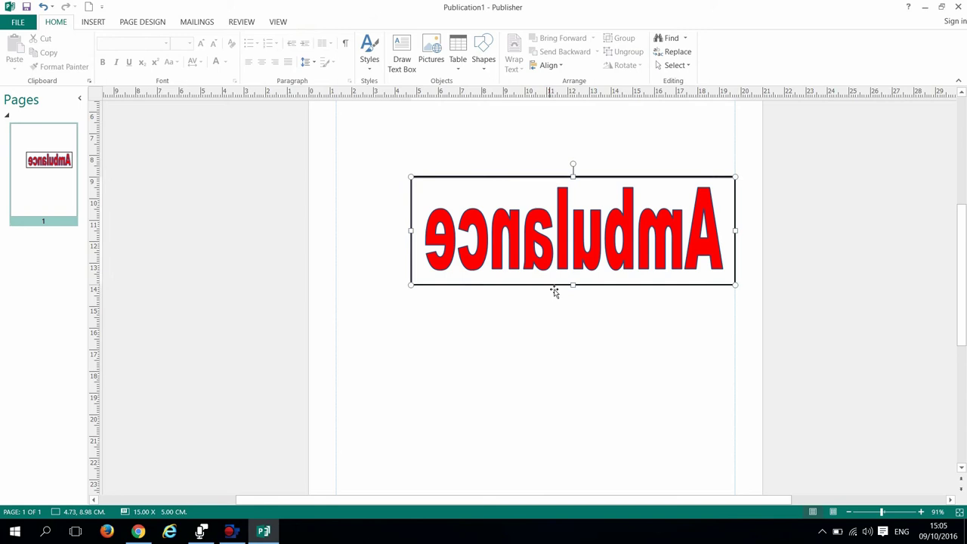
{"action": "left_click", "coordinate": [566, 253]}
{"action": "left_click_drag", "start_coordinate": [566, 253], "coordinate": [511, 250]}
{"action": "left_click", "coordinate": [484, 356]}
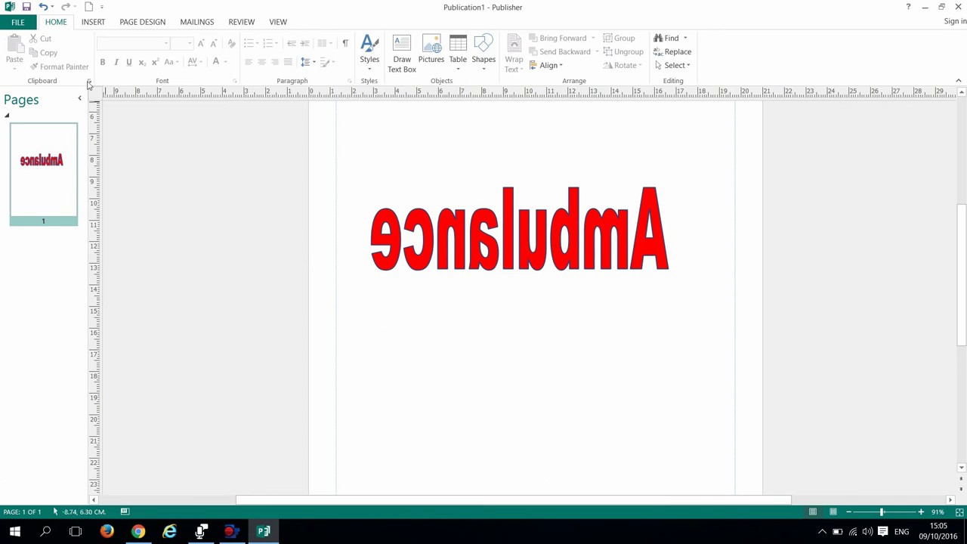
Save As to the Desktop, replacing the Publication1 file name with a new name.
{"action": "left_click", "coordinate": [16, 22]}
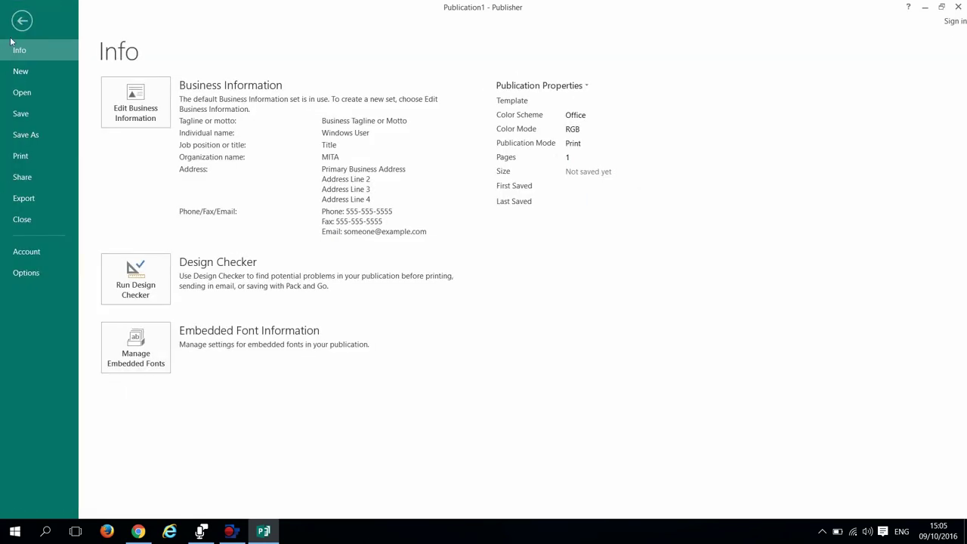
{"action": "left_click", "coordinate": [20, 135]}
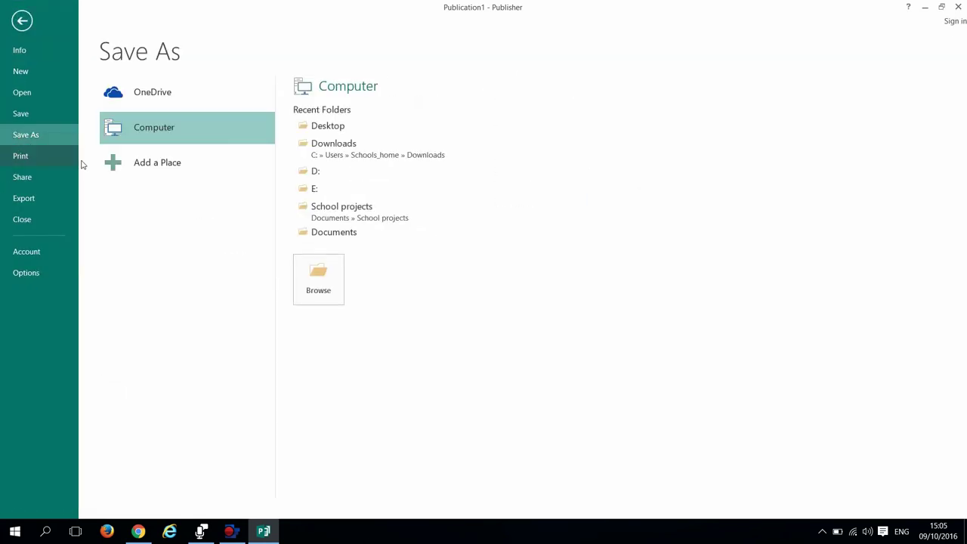
{"action": "left_click", "coordinate": [332, 126]}
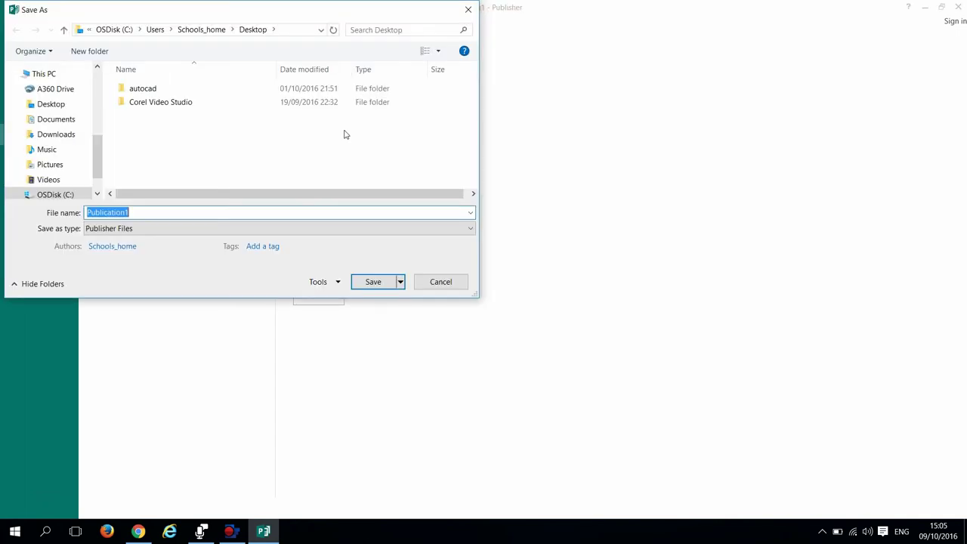
{"action": "left_click", "coordinate": [51, 104]}
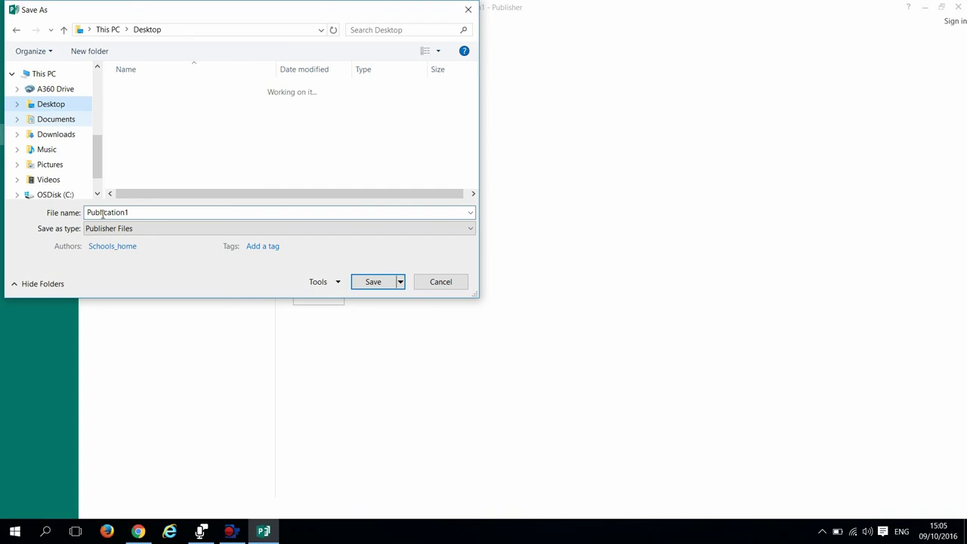
{"action": "left_click", "coordinate": [103, 214]}
{"action": "double_click", "coordinate": [138, 214]}
{"action": "key", "text": "BackSpace"}
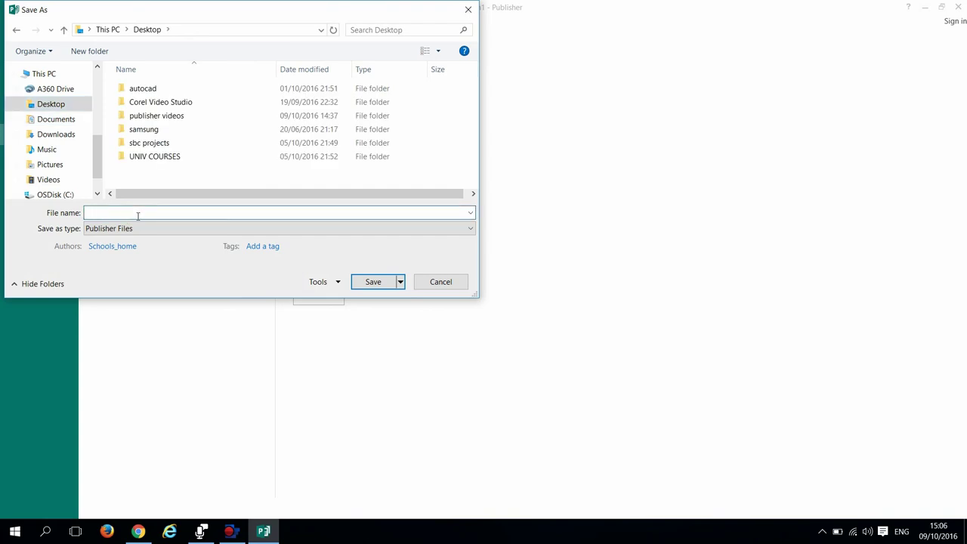
{"action": "type", "text": "C.Vella 7.2"}
Save the publication as a .pub file on the Desktop, then close Publisher.
{"action": "left_click", "coordinate": [374, 282]}
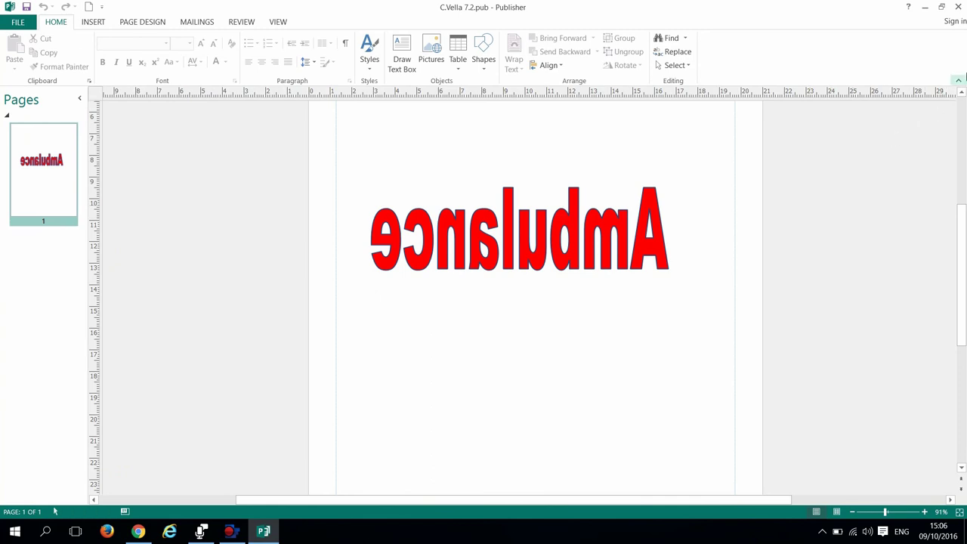
{"action": "left_click", "coordinate": [959, 8]}
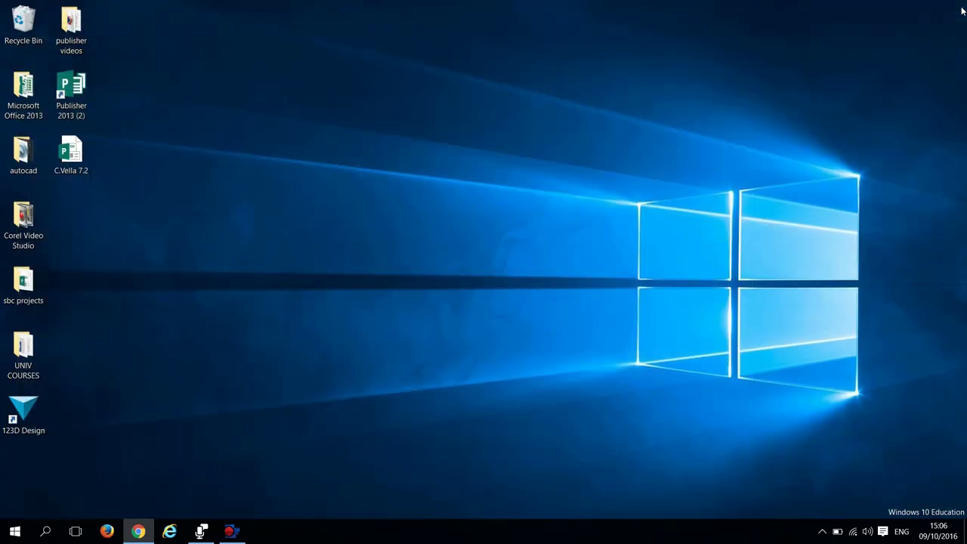